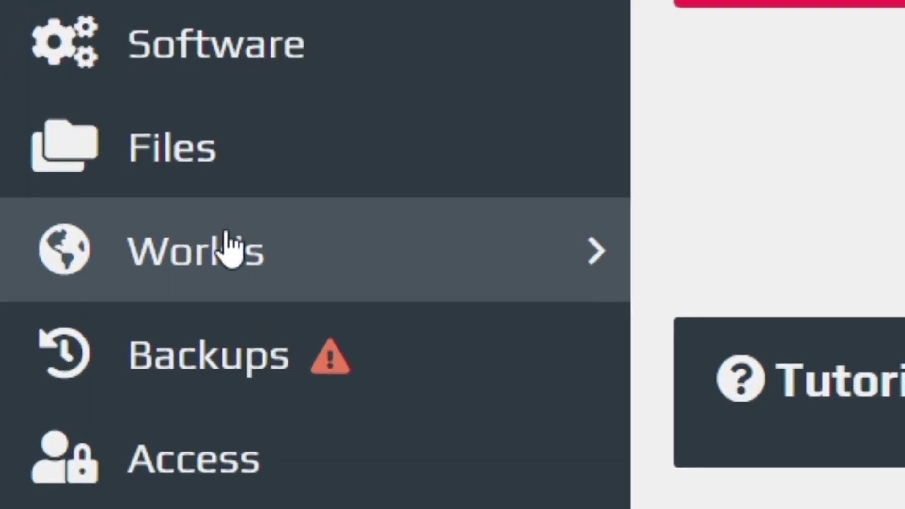
- Go to the server's Worlds page, where the Tutorial world is listed
click(229, 248)
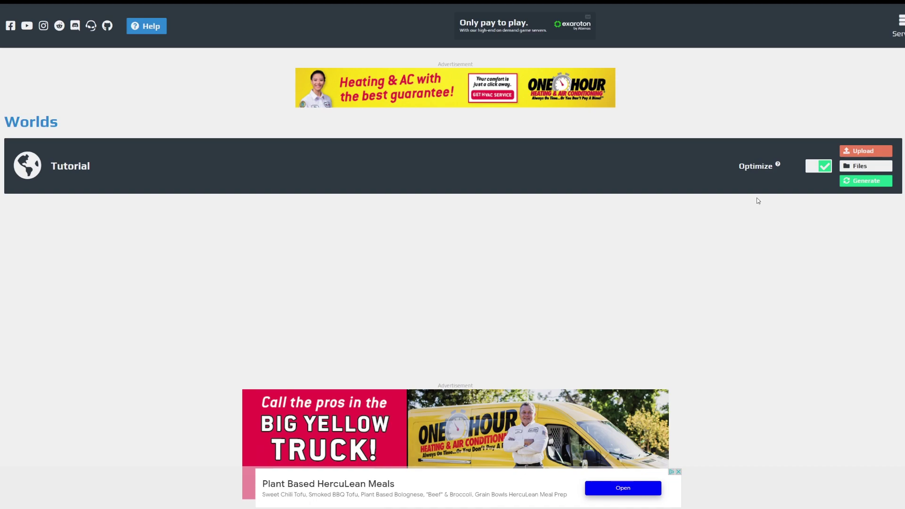
click(861, 182)
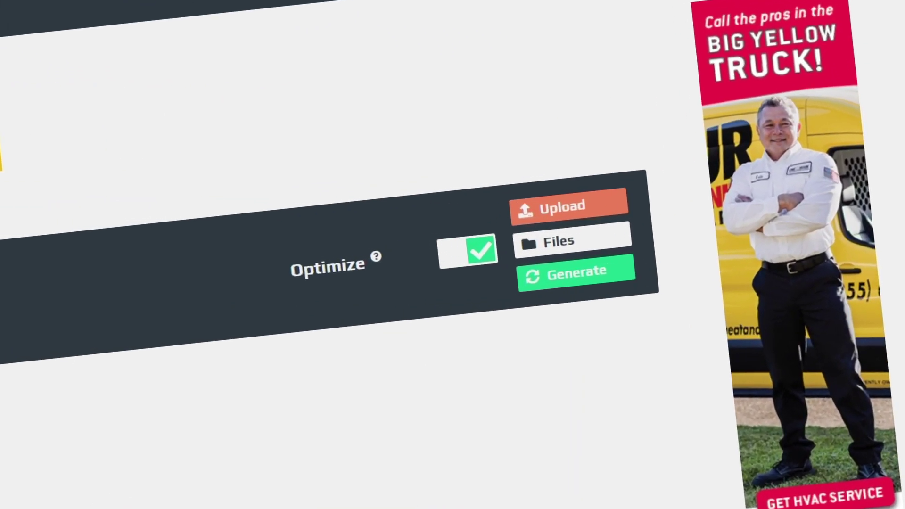
- Create a 'datapacks' folder in the Tutorial world's files and open it for uploading
click(572, 241)
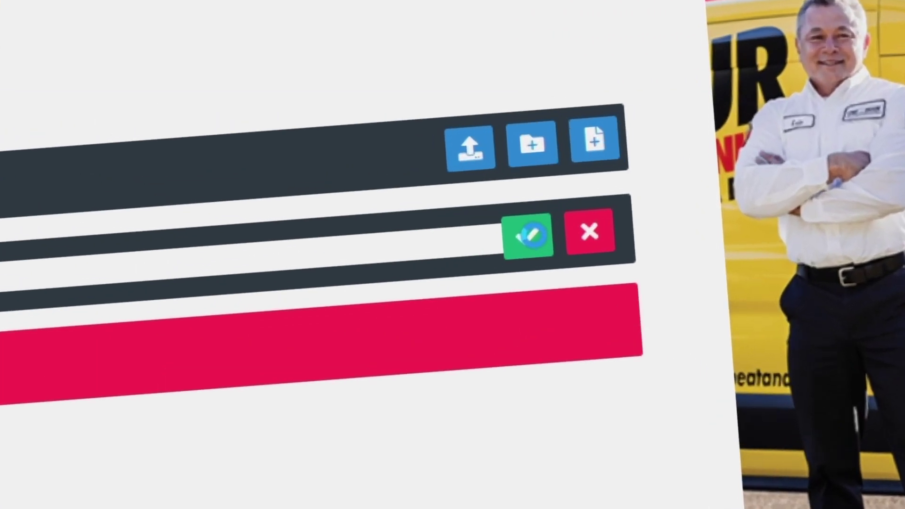
click(529, 235)
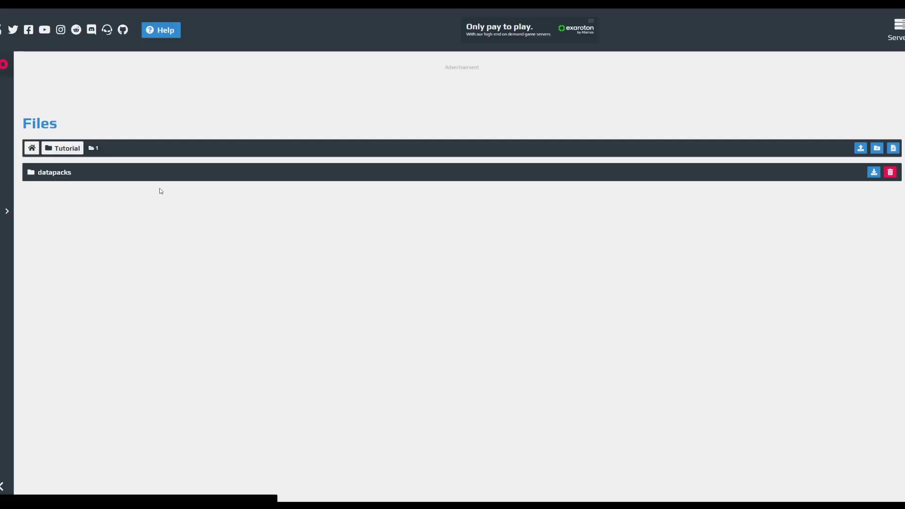
click(82, 174)
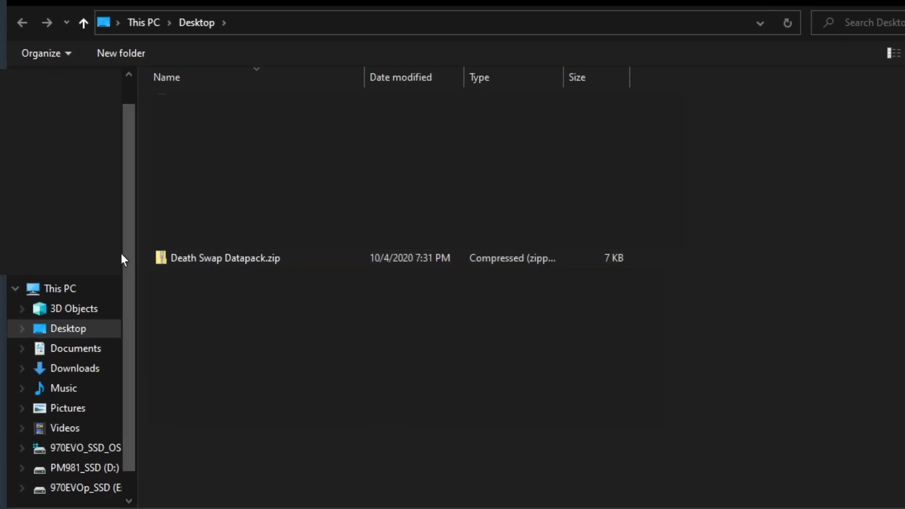
- Upload Death Swap Datapack.zip, then open the desktop zip to inspect its inner Death Swap Datapack folder
double_click(259, 257)
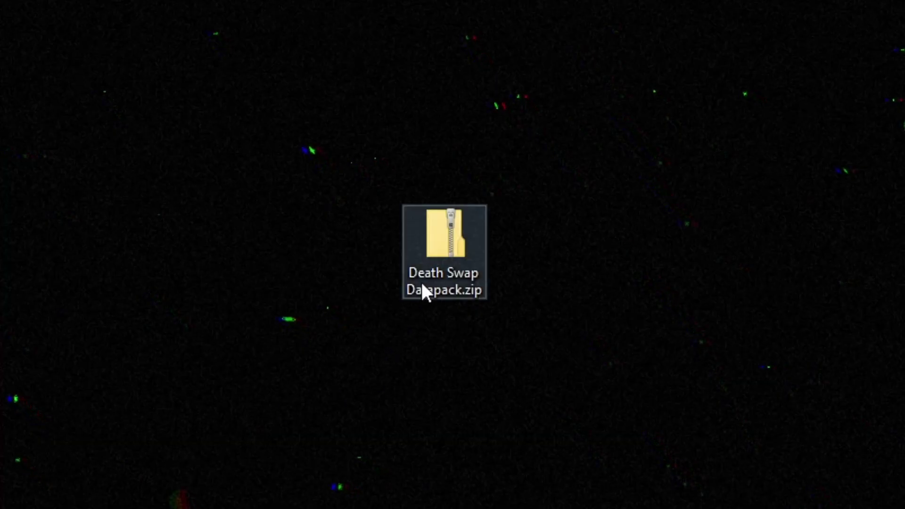
double_click(423, 289)
drag(432, 44, 431, 51)
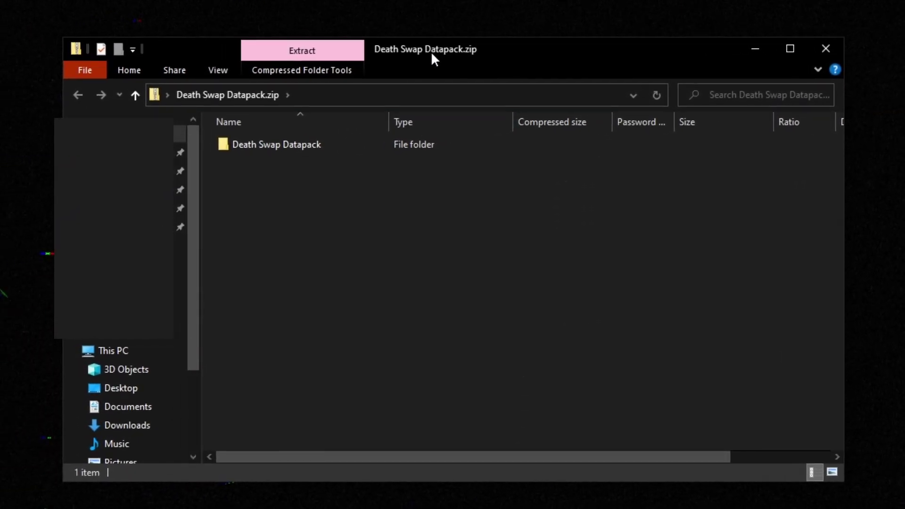
double_click(278, 146)
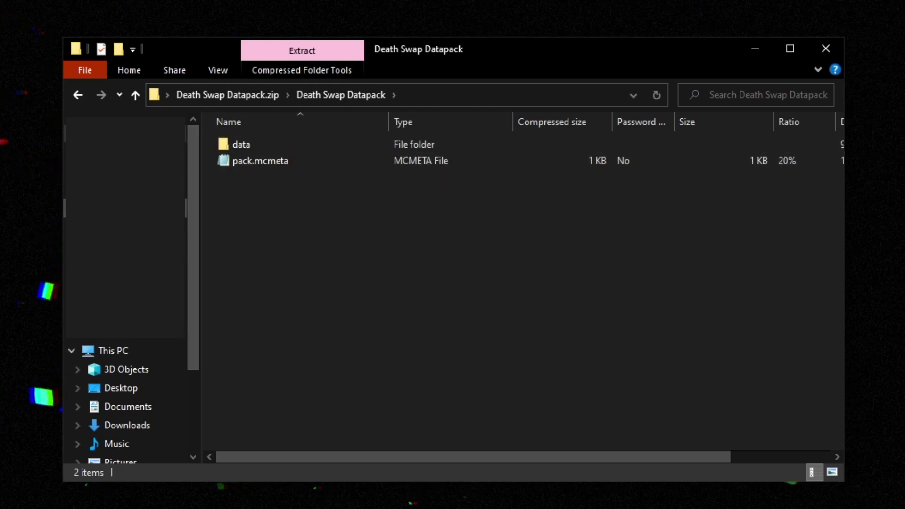
key(alt+Left)
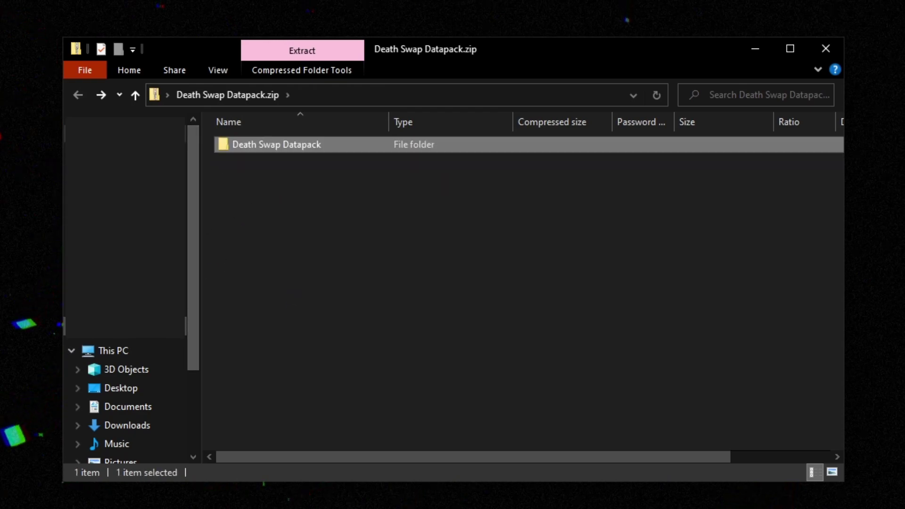
- Copy the Death Swap Datapack folder out of the zip to the desktop and delete it from the zip
double_click(279, 142)
drag(311, 260, 250, 181)
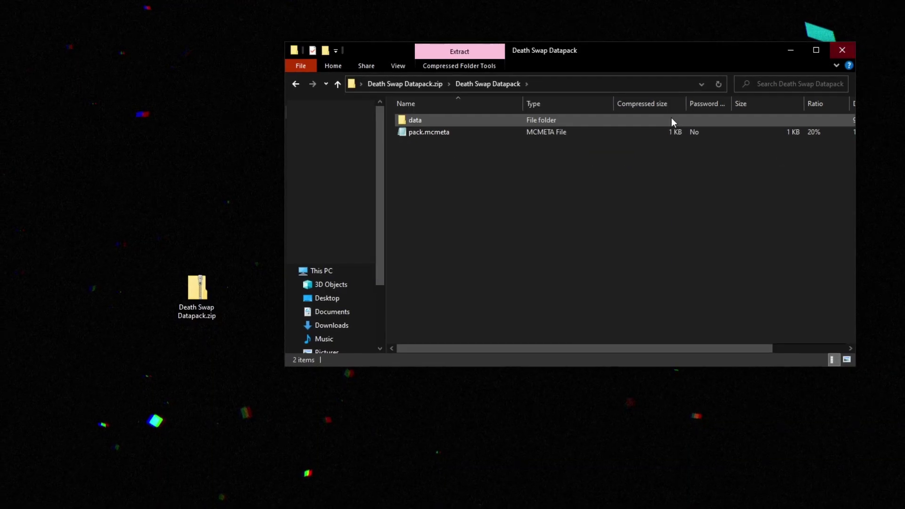
key(alt+Left)
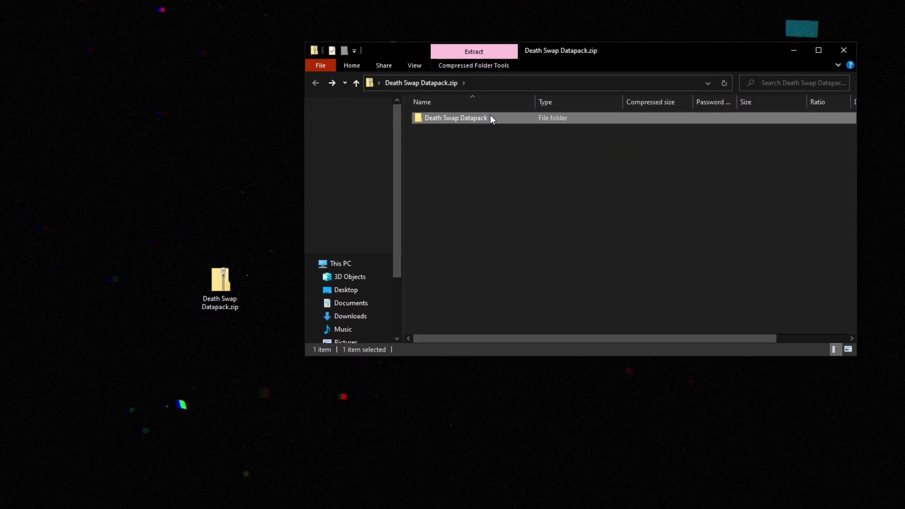
drag(481, 119, 147, 123)
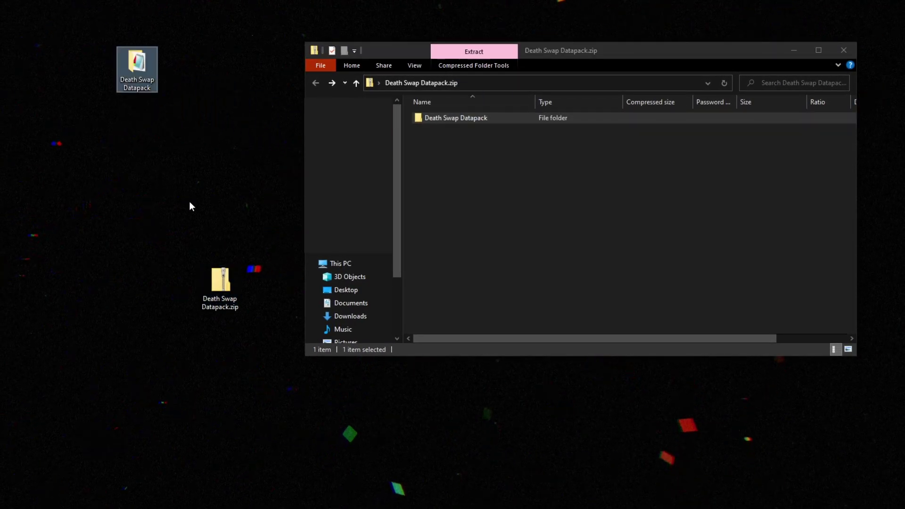
right_click(468, 124)
click(487, 185)
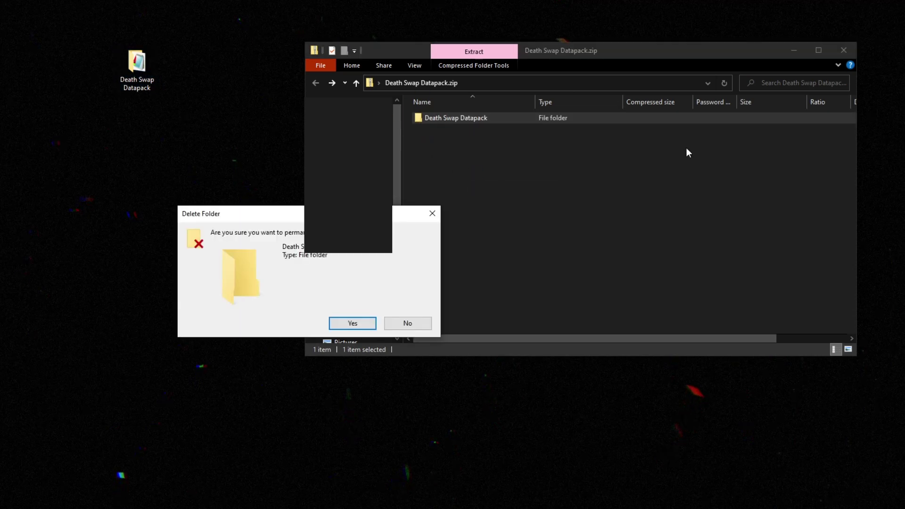
click(353, 324)
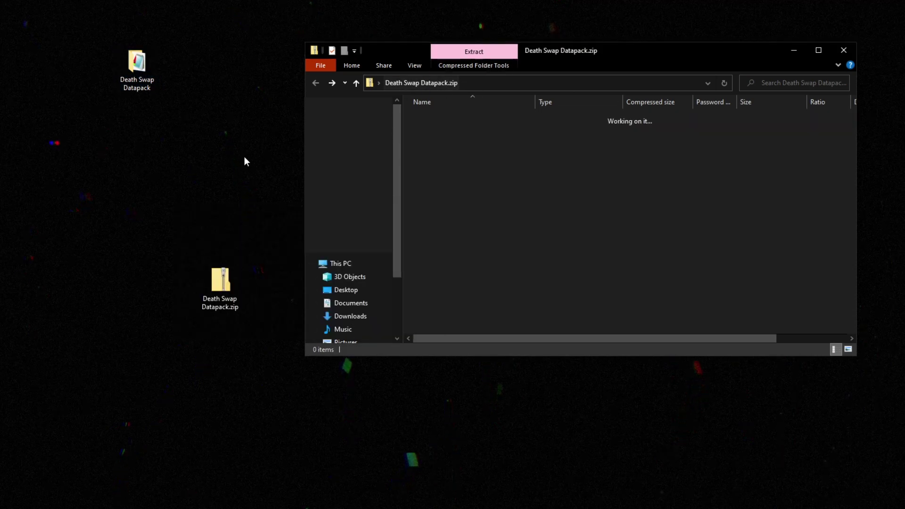
- Put data and pack.mcmeta at the zip's root, delete the extracted desktop folder, and recheck the zip
double_click(130, 76)
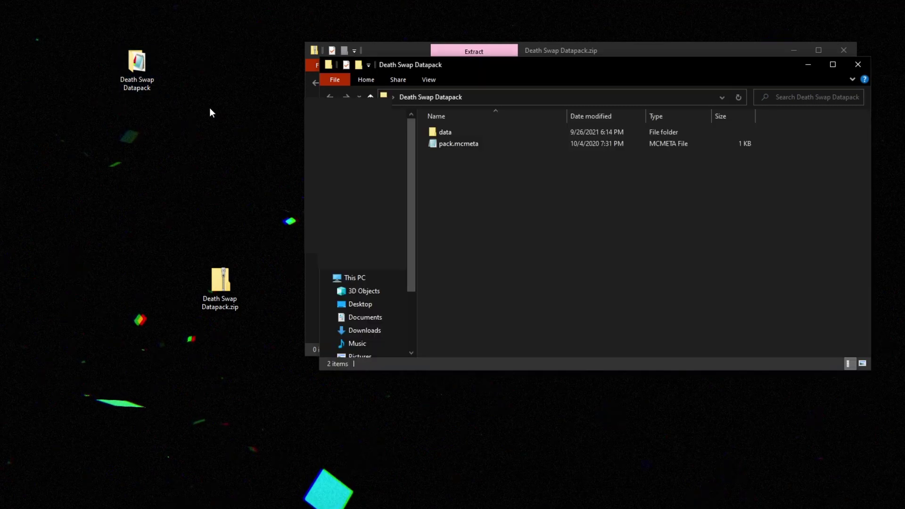
drag(519, 70, 225, 130)
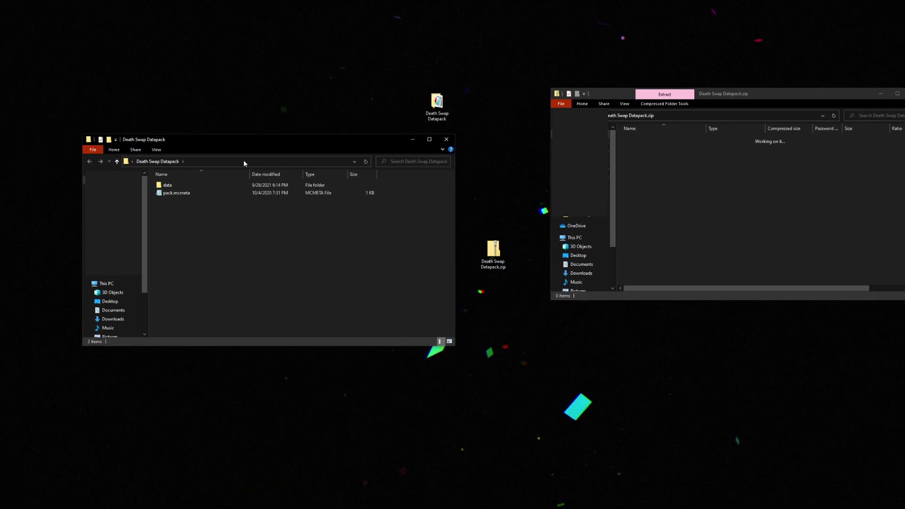
drag(264, 231, 285, 184)
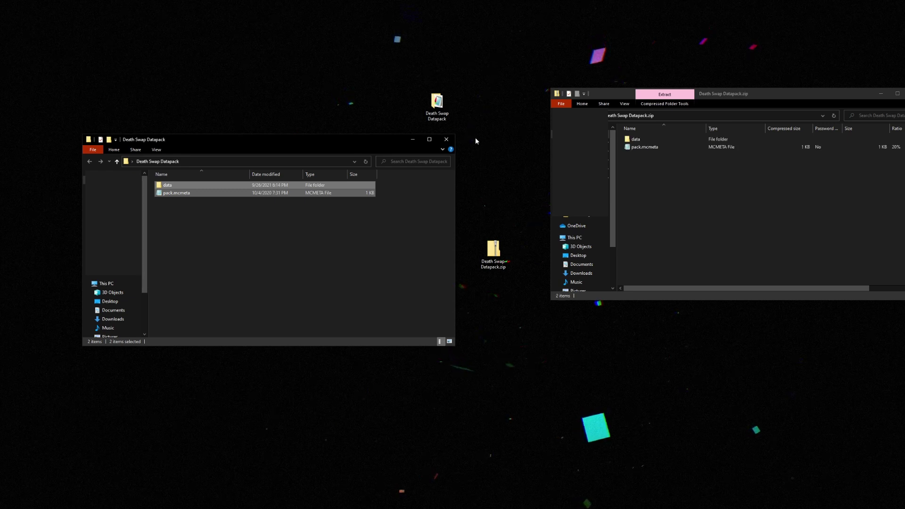
click(447, 139)
right_click(437, 104)
click(479, 265)
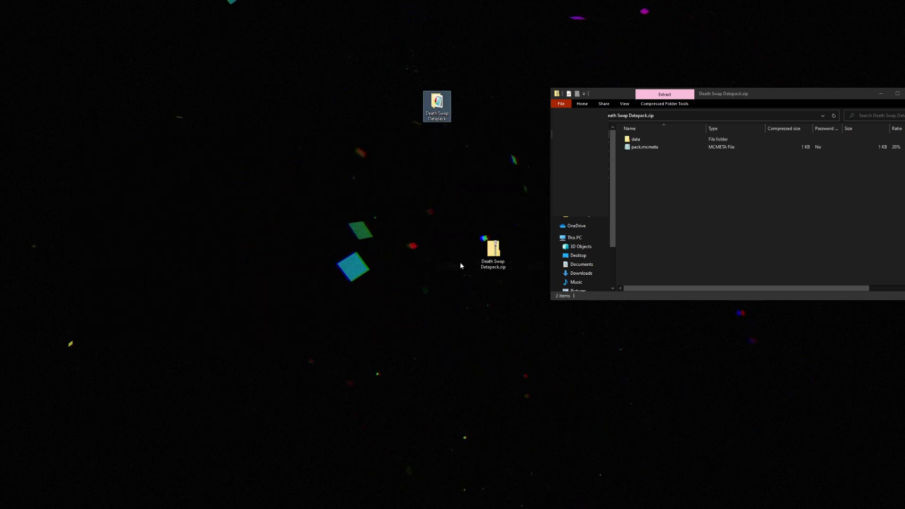
double_click(488, 250)
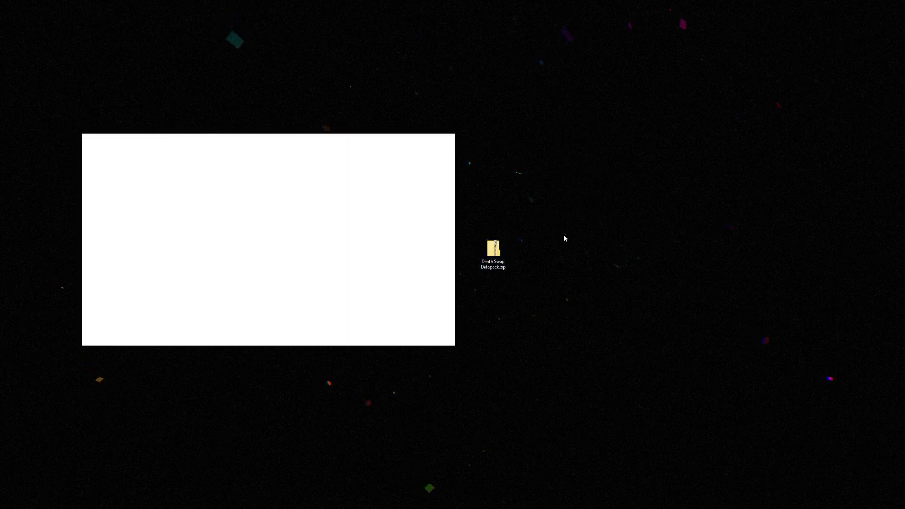
drag(284, 246, 203, 186)
click(213, 250)
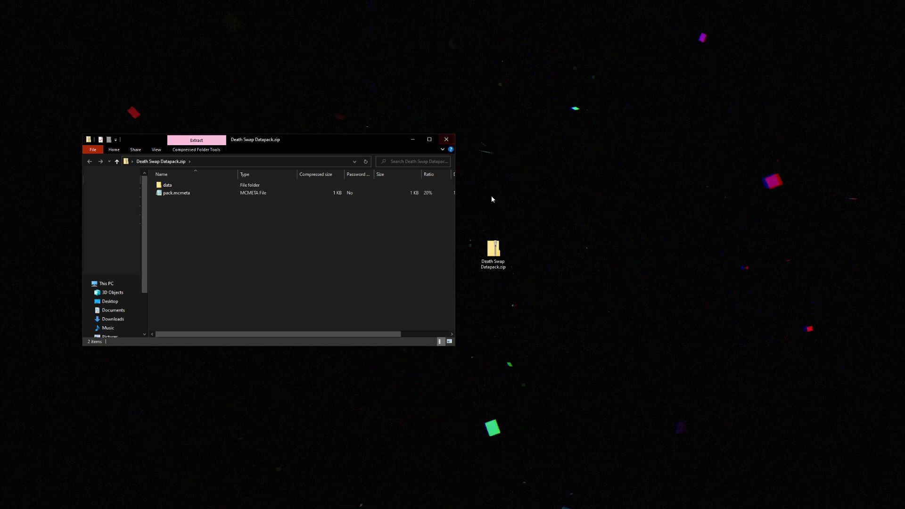
- Close the zip's window and launch Minecraft from the launcher
click(446, 139)
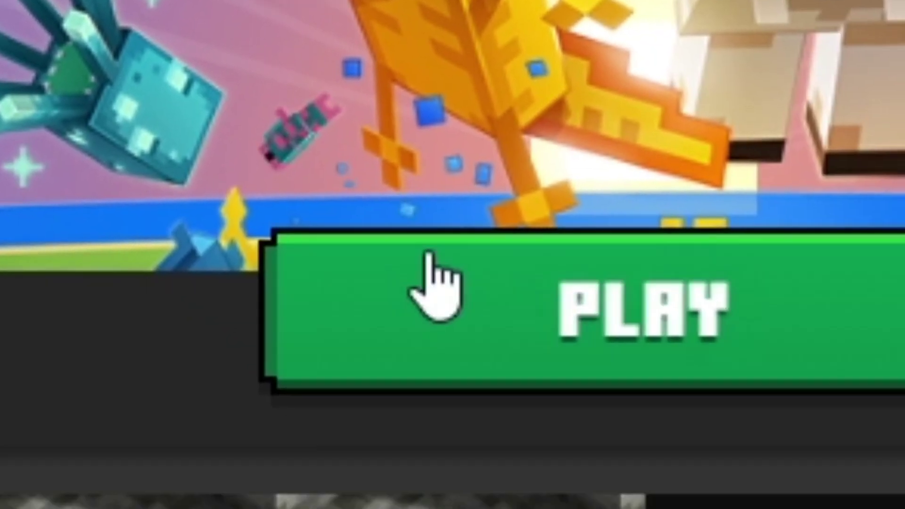
click(430, 283)
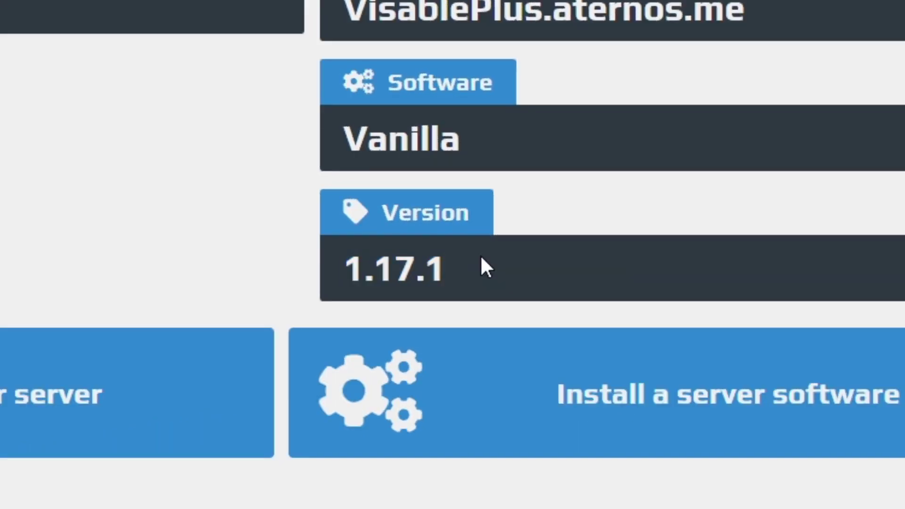
- Highlight the server's Vanilla version 1.17.1 on the Aternos page
drag(512, 267, 422, 273)
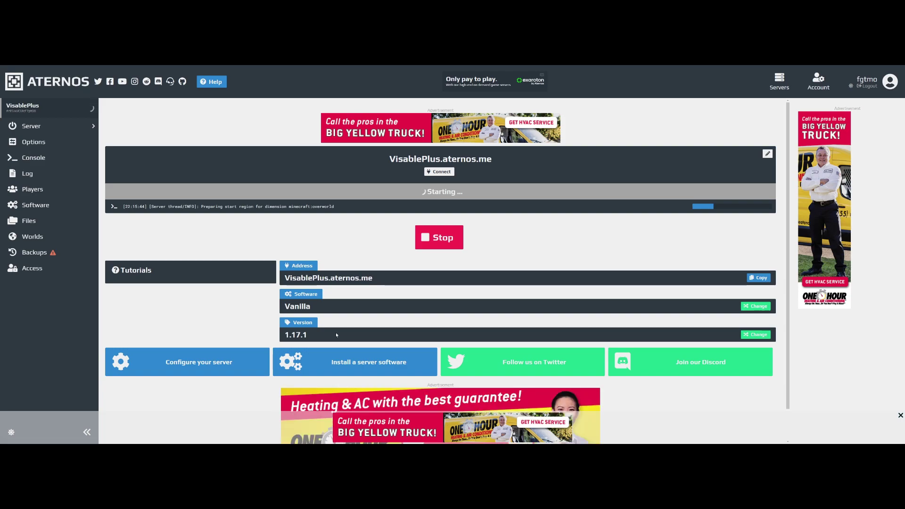
drag(336, 334, 276, 337)
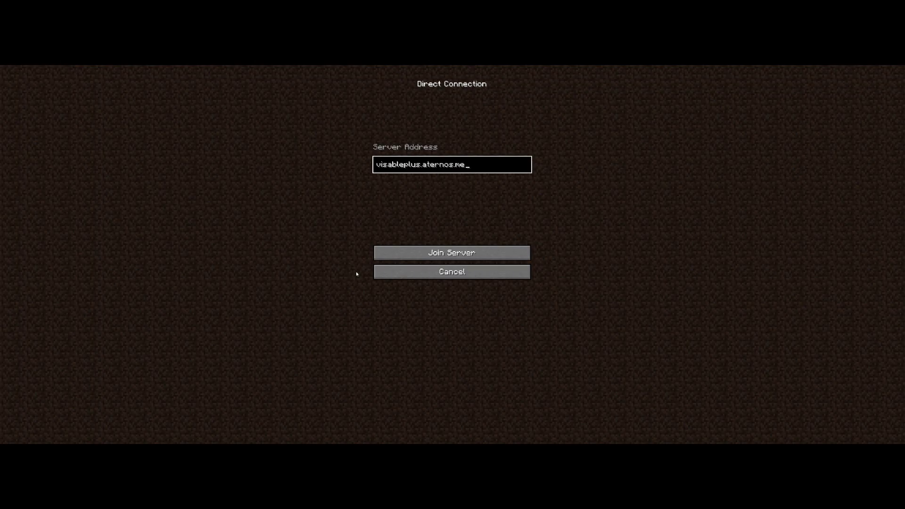
- Join the Aternos server and make your player an operator with the op command
click(438, 254)
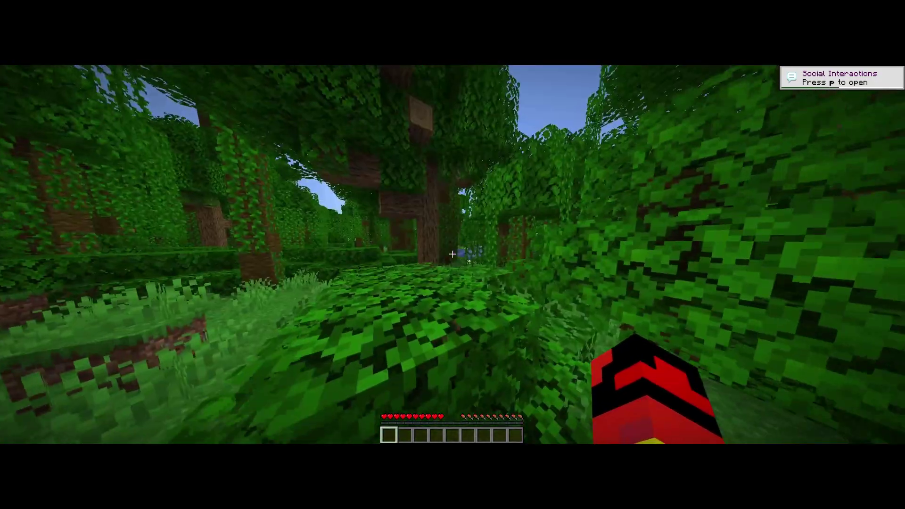
key(slash)
text(gamemode)
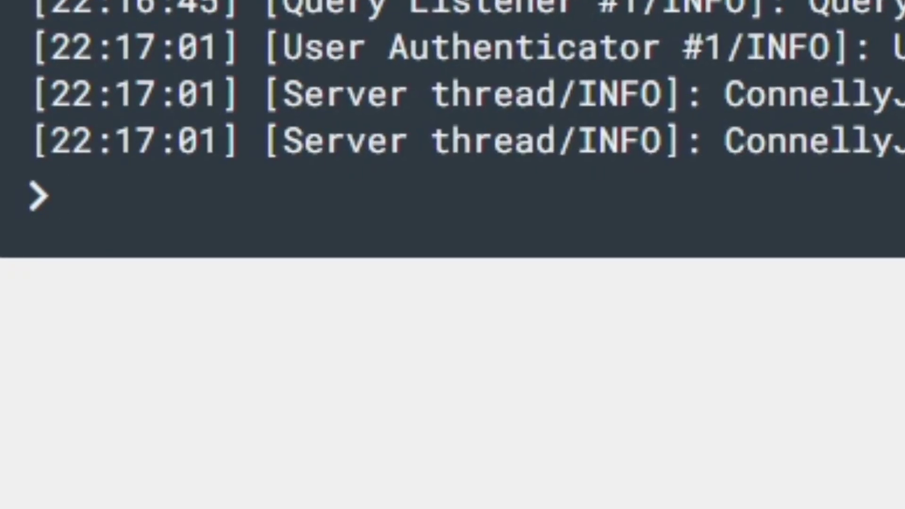
text(op Connellyj)
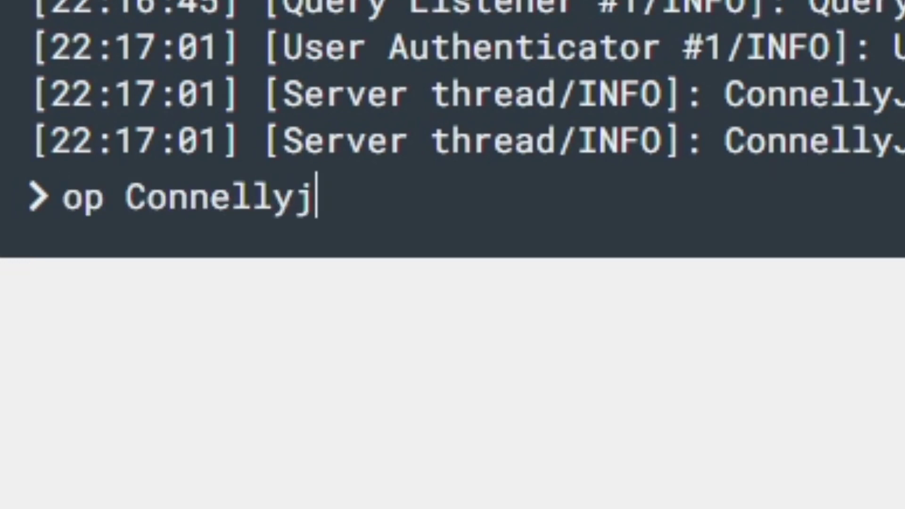
text(S)
key(Return)
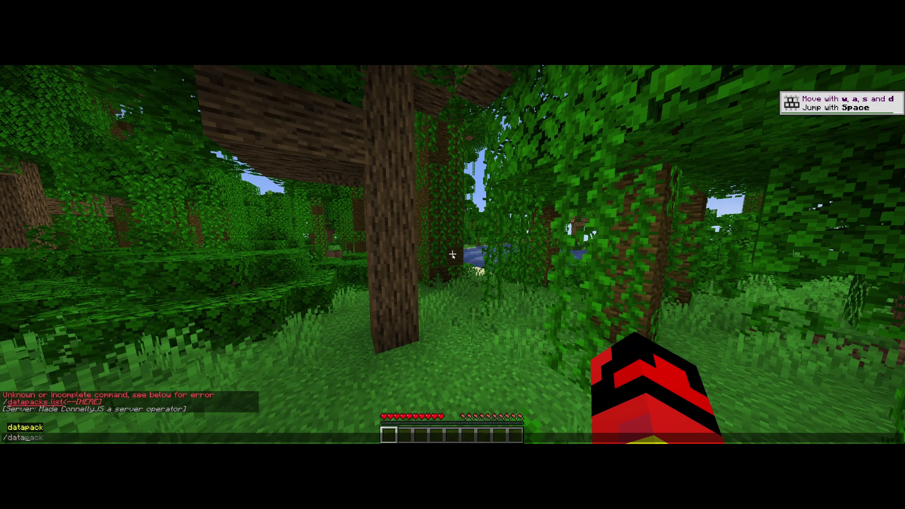
- Run /datapack list to confirm Death Swap is enabled, then switch to Creative mode
text(list)
key(Return)
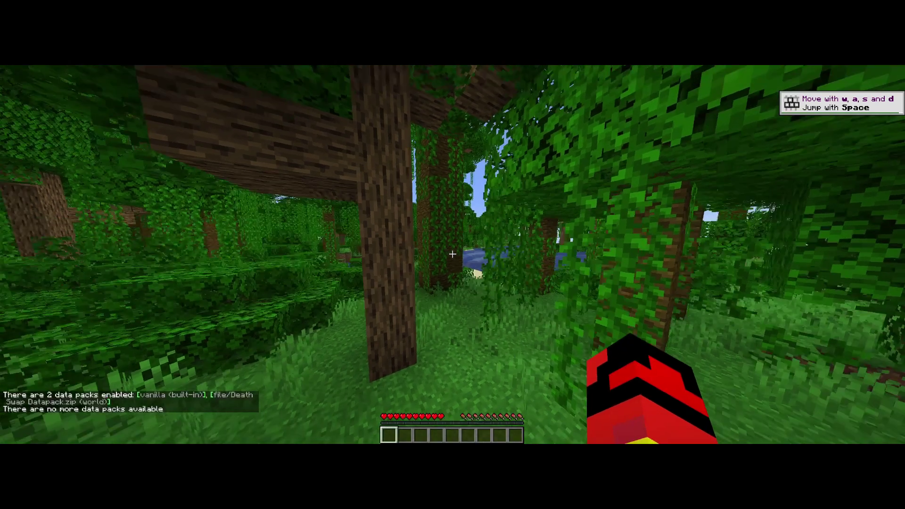
key(w)
key(t)
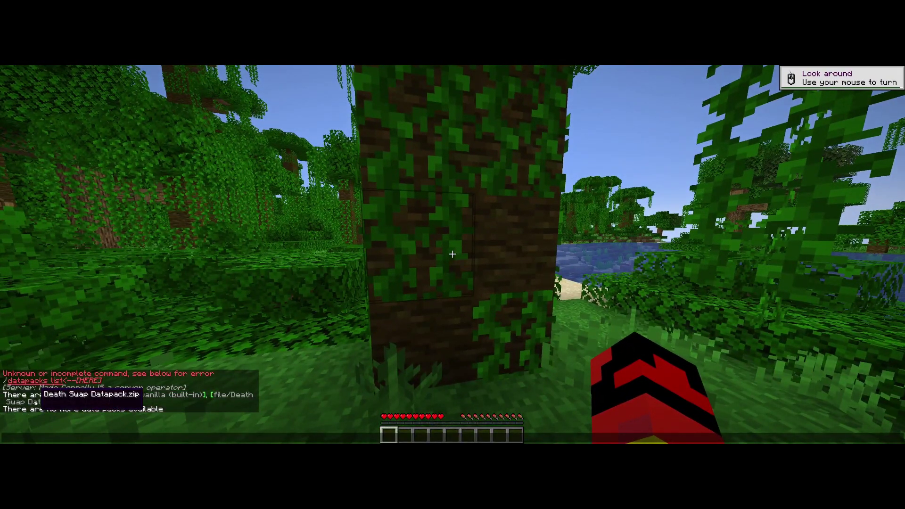
key(Escape)
text(/gamemode)
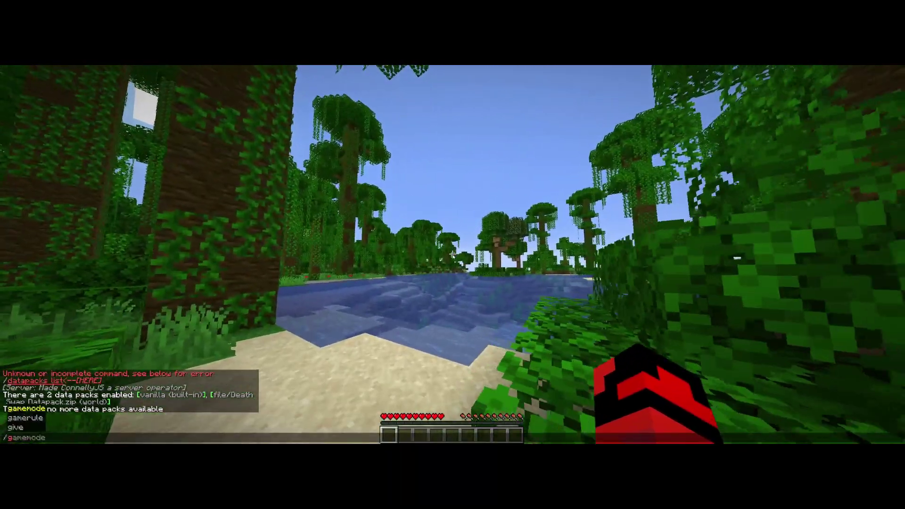
text(mo)
text(creative)
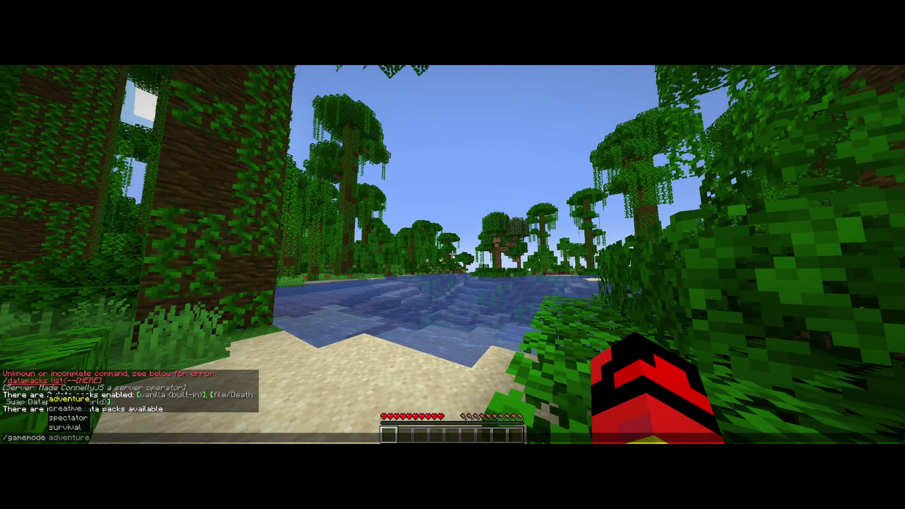
key(Return)
key(w)
- Run the death_swap:set_up function
key(slash)
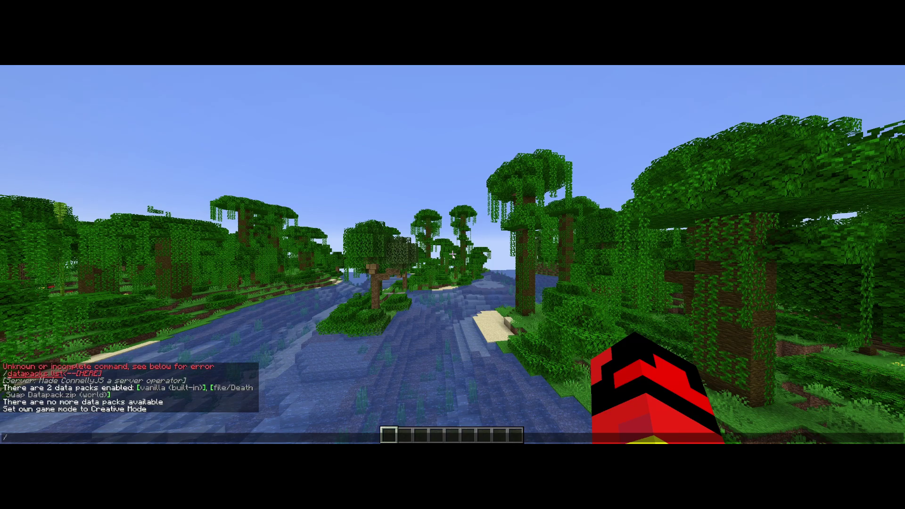
text(function)
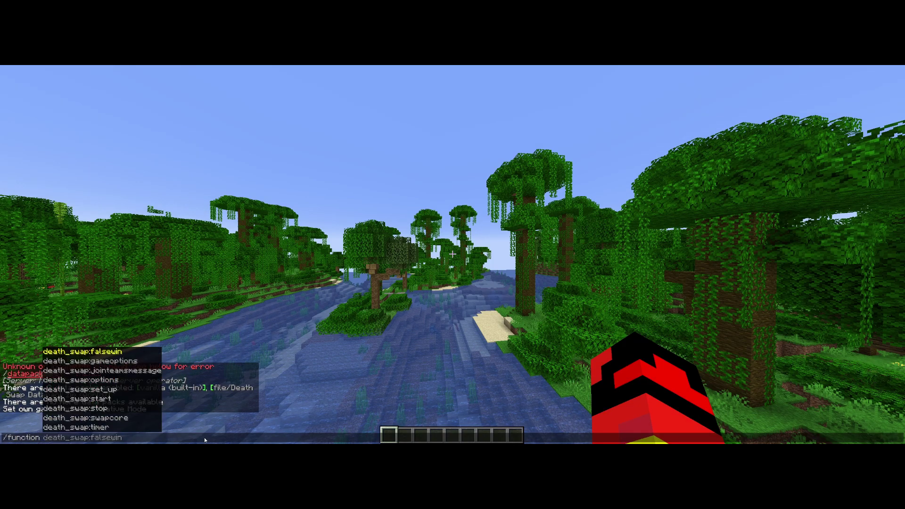
key(Down)
key(Down)
key(Down)
key(Down)
key(Up)
key(Up)
key(Up)
key(Up)
key(Up)
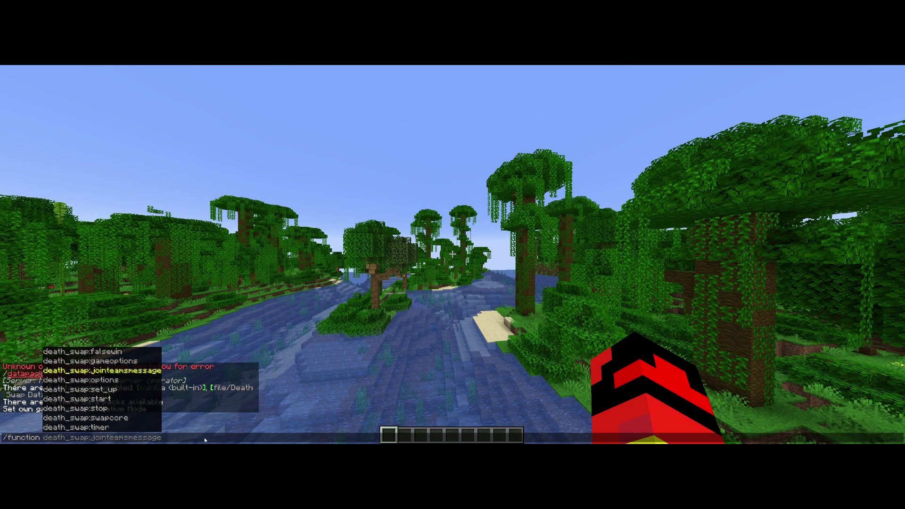
key(Up)
key(Up)
key(Up)
key(Up)
key(Tab)
key(Return)
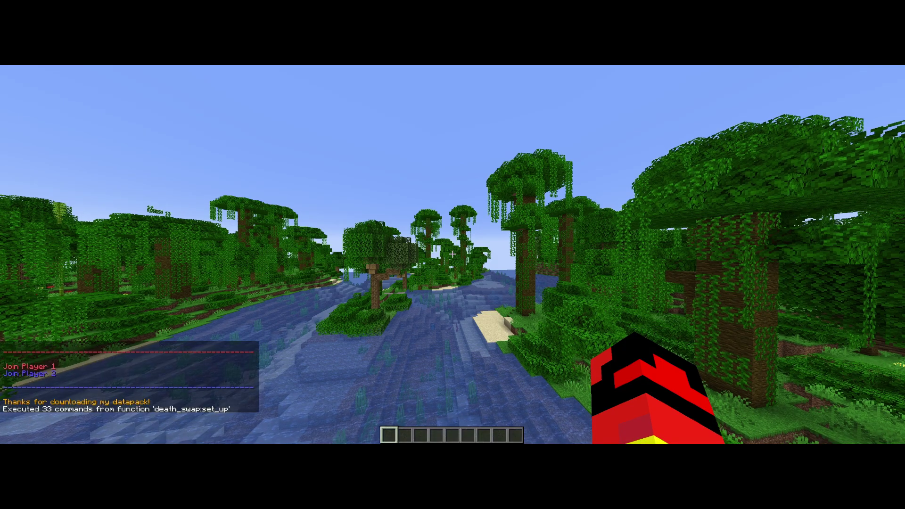
- Join the game as Player 1 and enter the start function command
key(t)
click(28, 366)
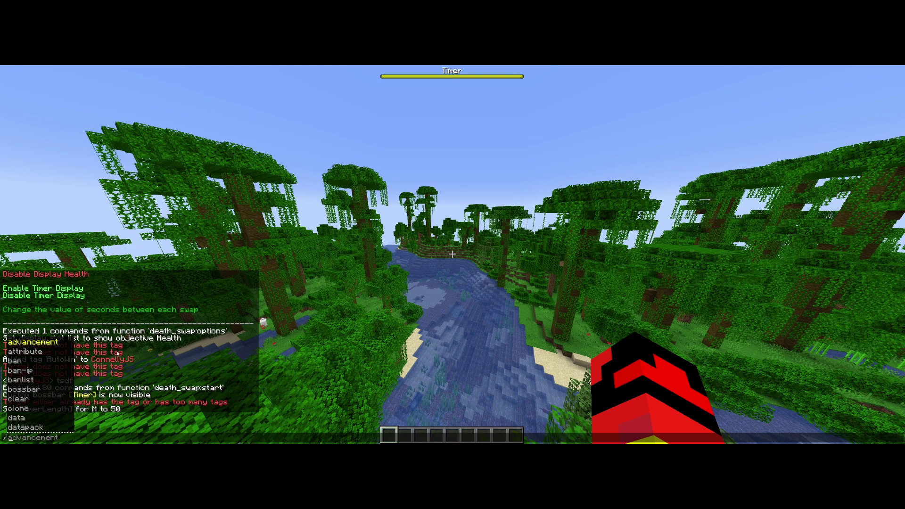
text(f)
key(Tab)
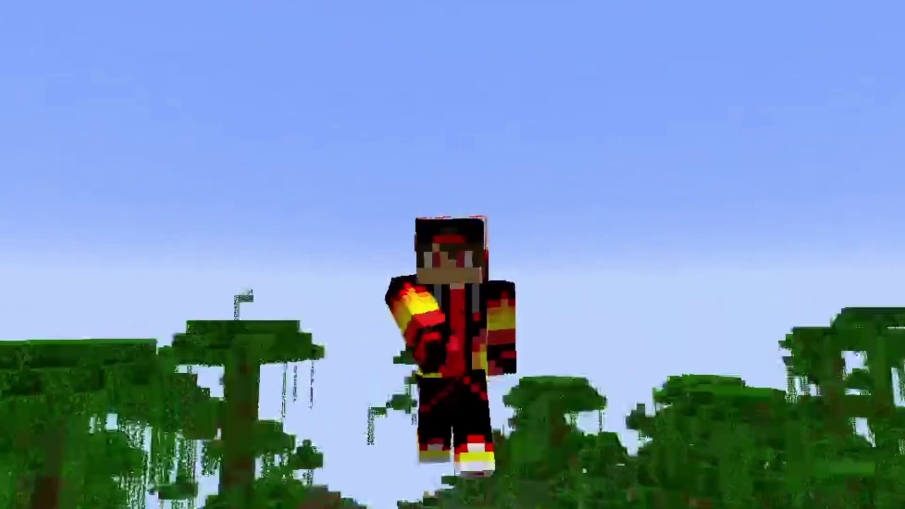